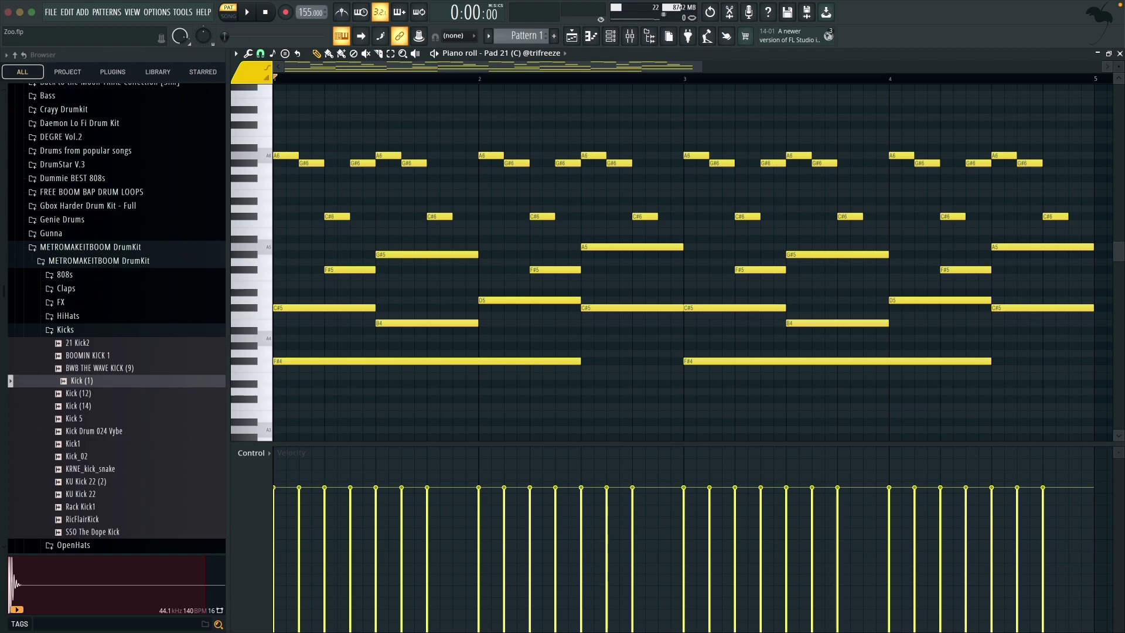
- Show the Playlist arrangement with Pattern 1, bass and synth clips and play it in song mode
key(F5)
key(space)
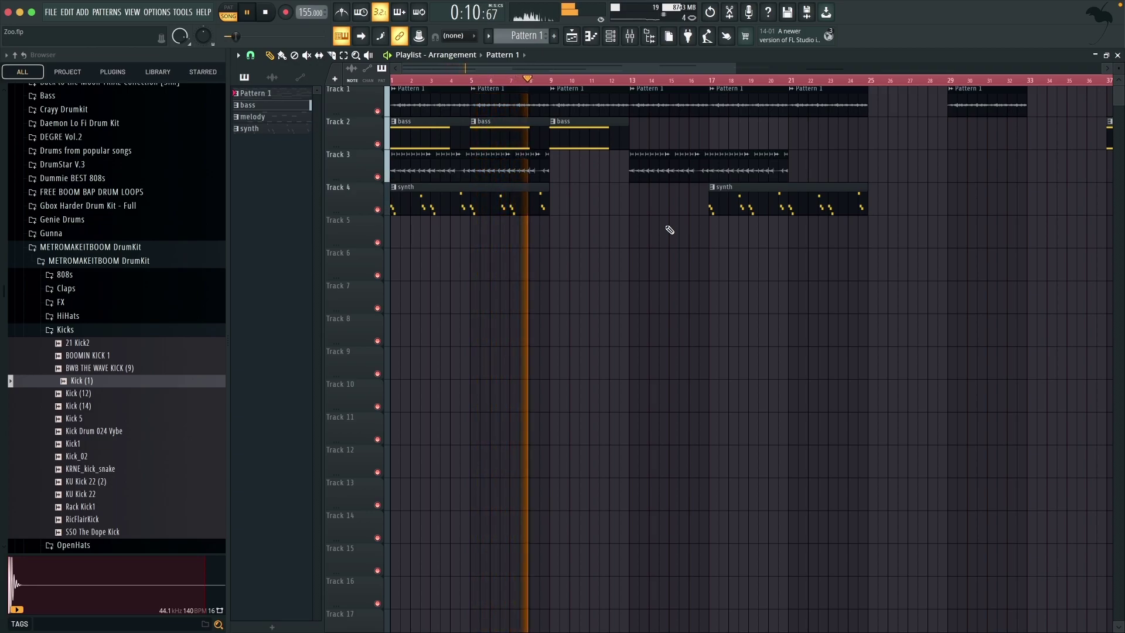
- Stop the song, preview the Pad 21 sample, and play its four-bar chord pattern in the piano roll
key(space)
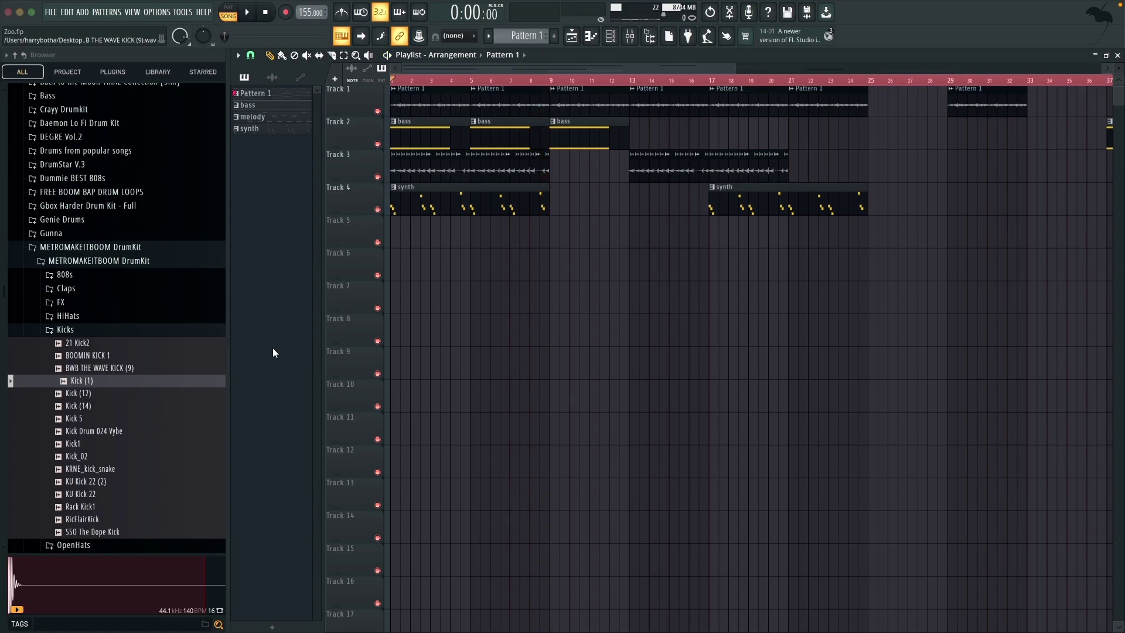
key(F6)
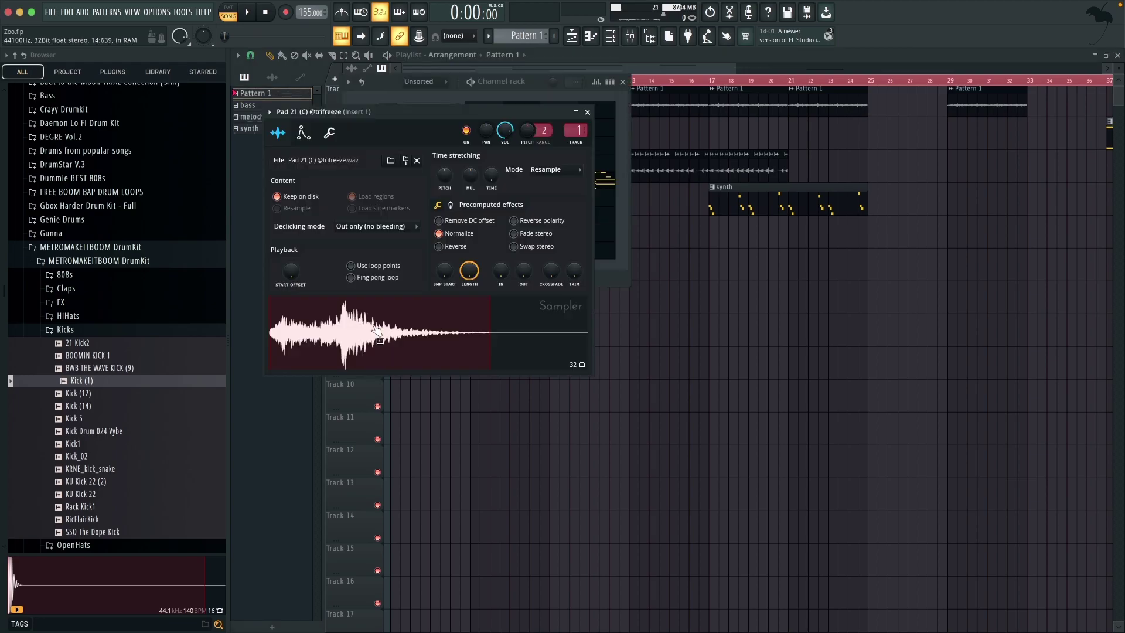
click(376, 330)
key(F7)
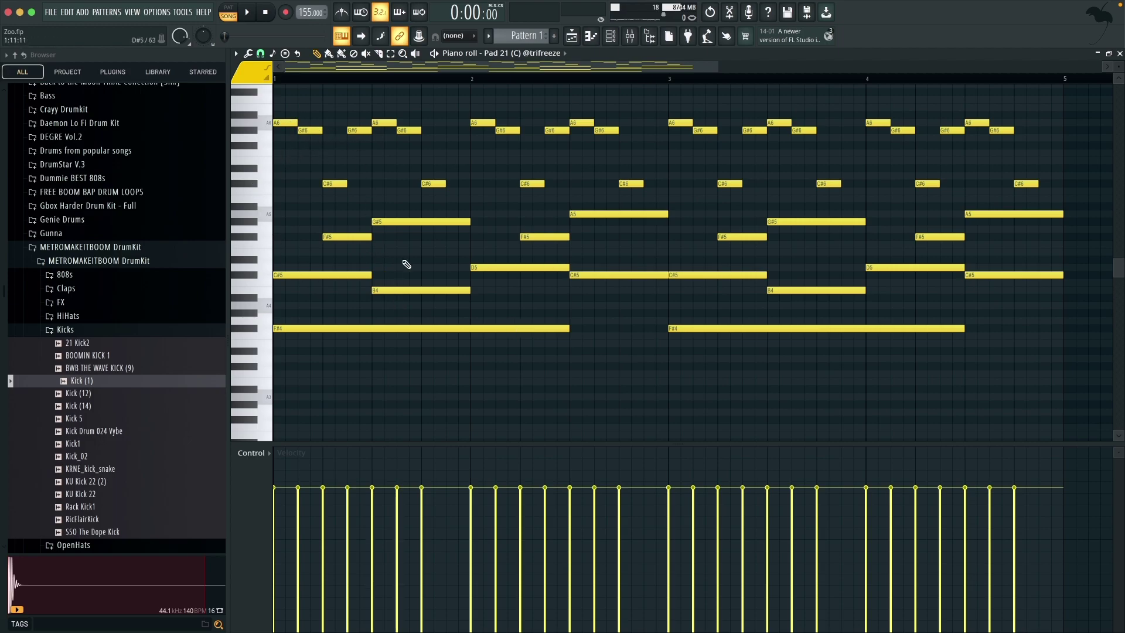
key(space)
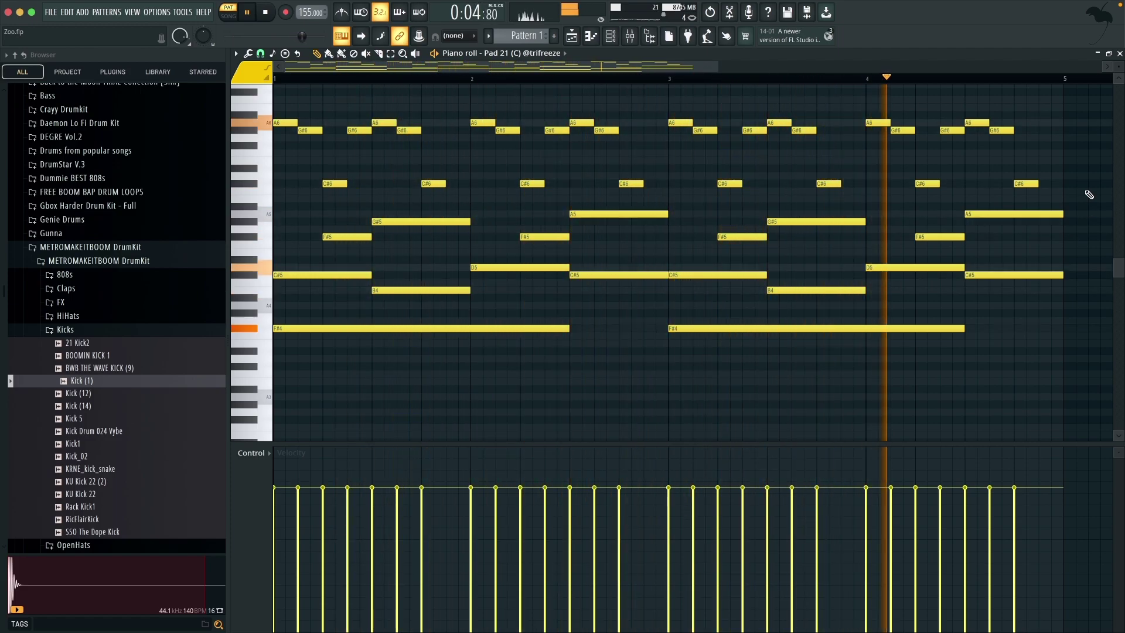
- Inspect Insert 1's Fruity Reeverb 2, HalfTime, Parametric EQ 2 and RC-20 Retro Color effects in the mixer
key(space)
key(F9)
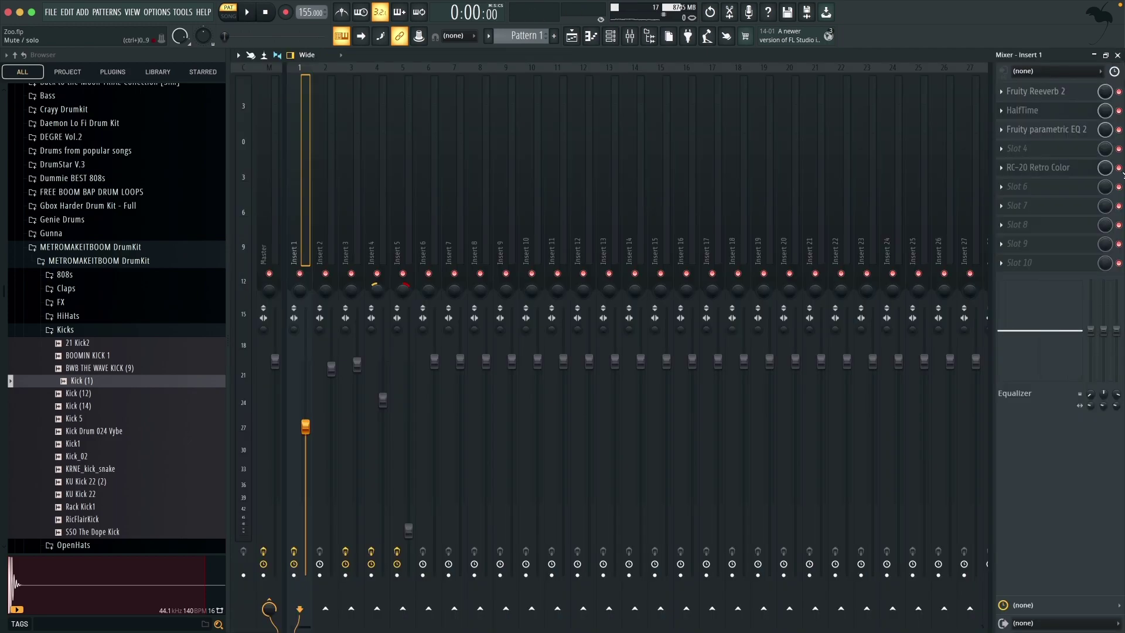
click(1070, 94)
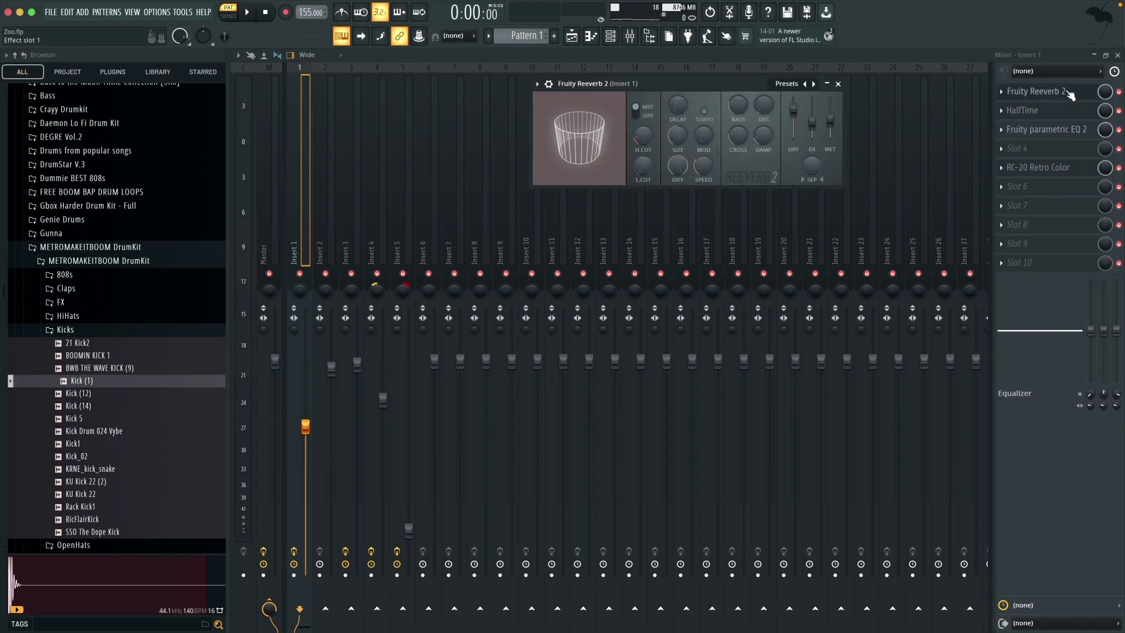
click(1023, 110)
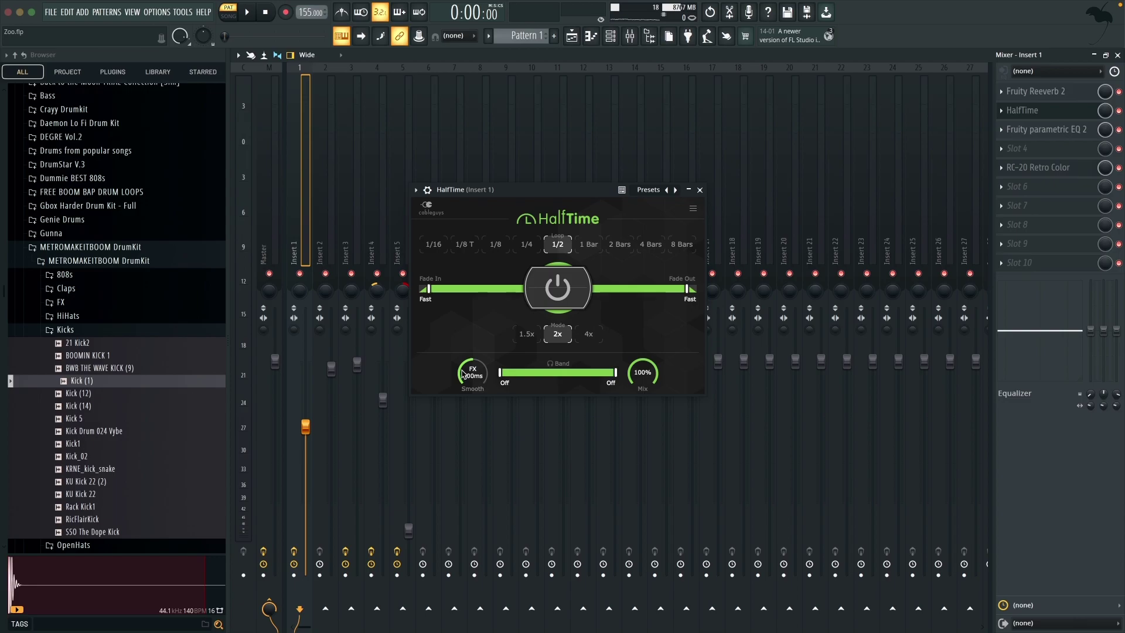
click(1047, 129)
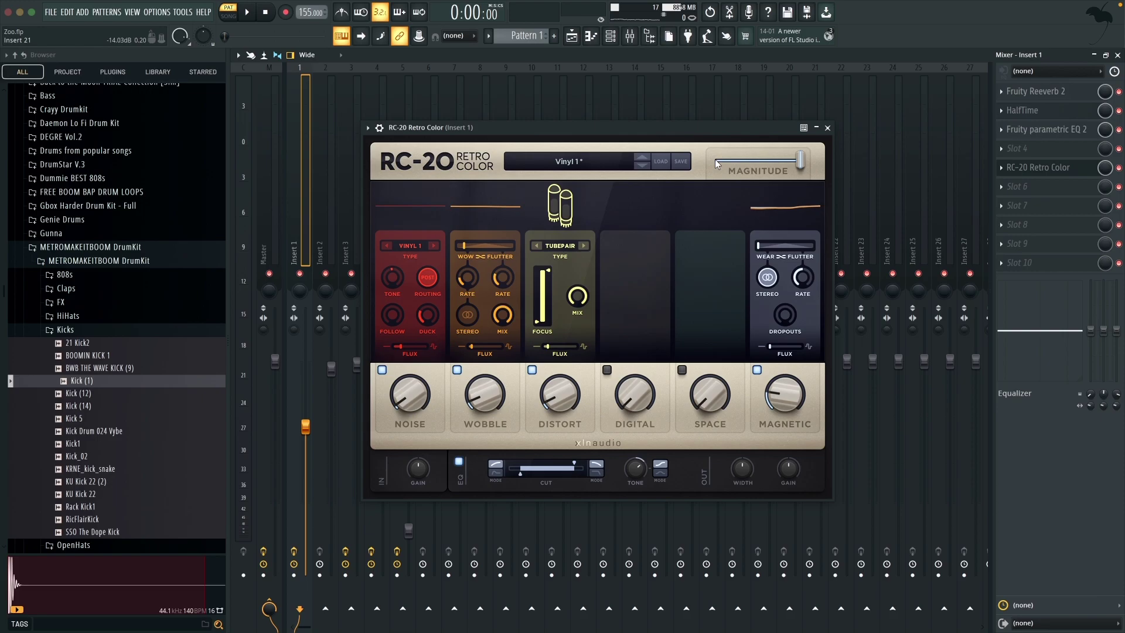
click(827, 128)
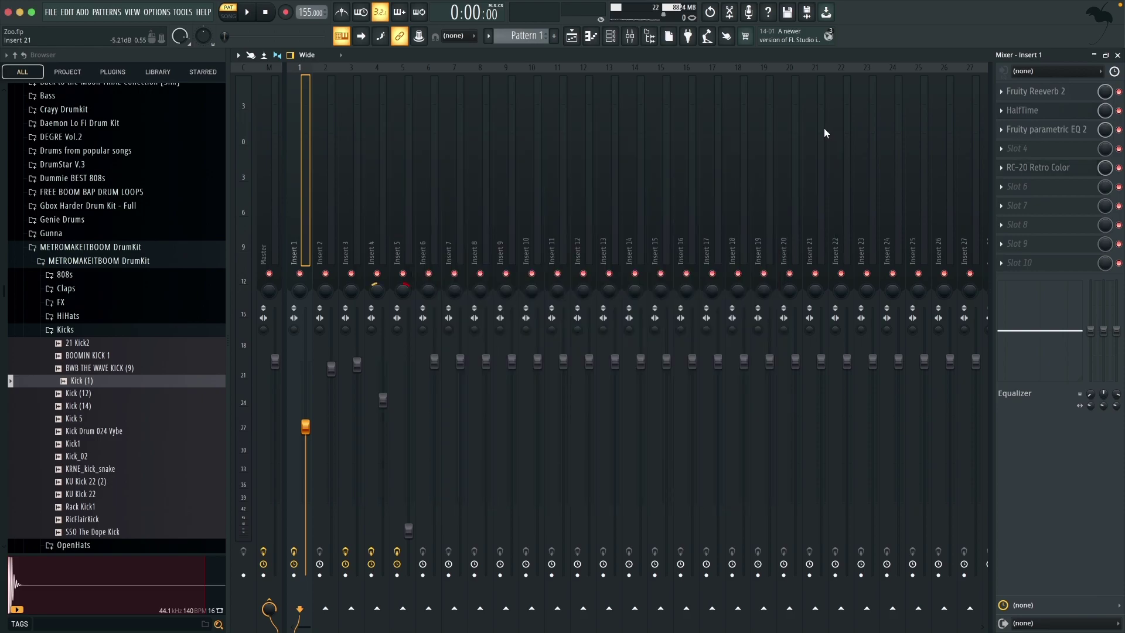
- Replay the Pad 21 pattern, then play the Analog Lab V synth's Soft Echoes melody
key(F7)
key(space)
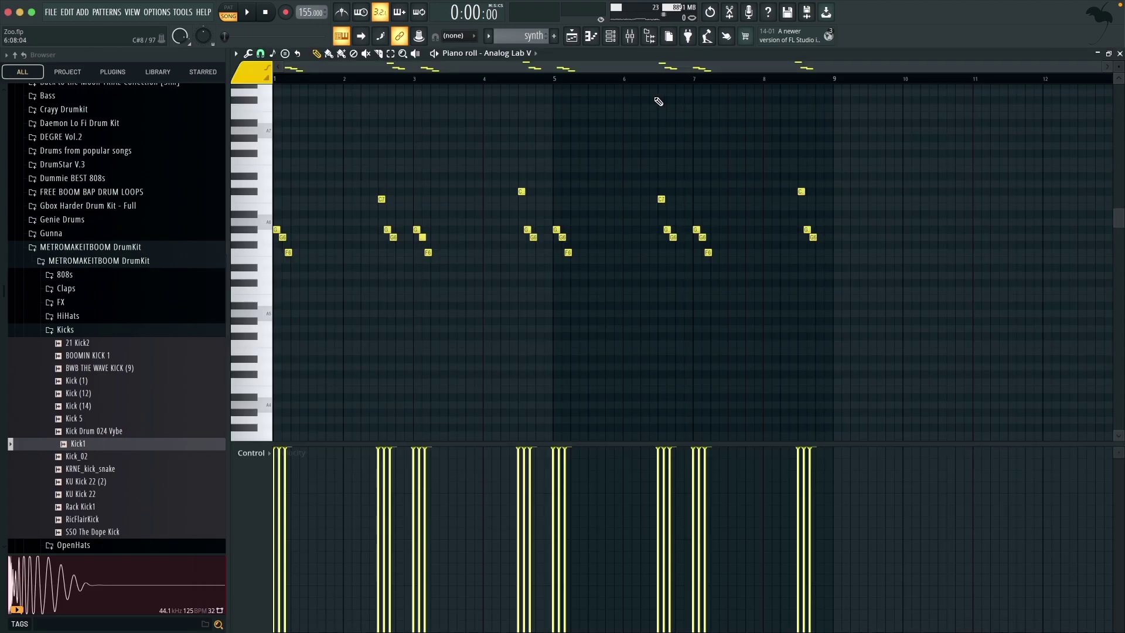
key(space)
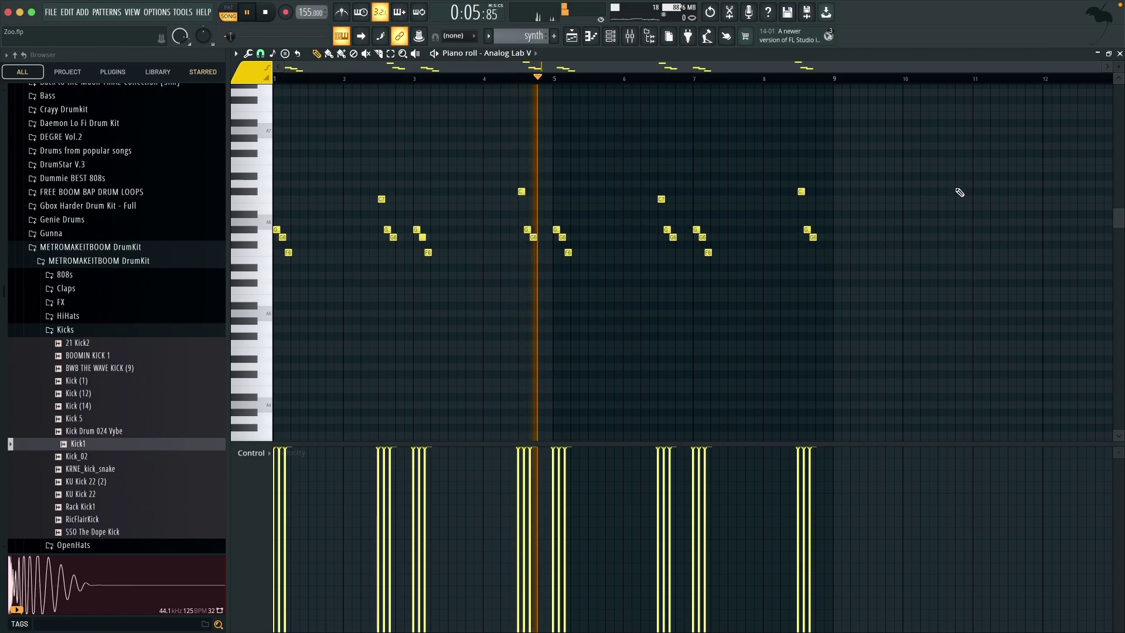
- Inspect Insert 5's Fruity Reeverb 2, Fruity Chorus, RC-20 Retro Color and Parametric EQ 2 effects
key(space)
key(F9)
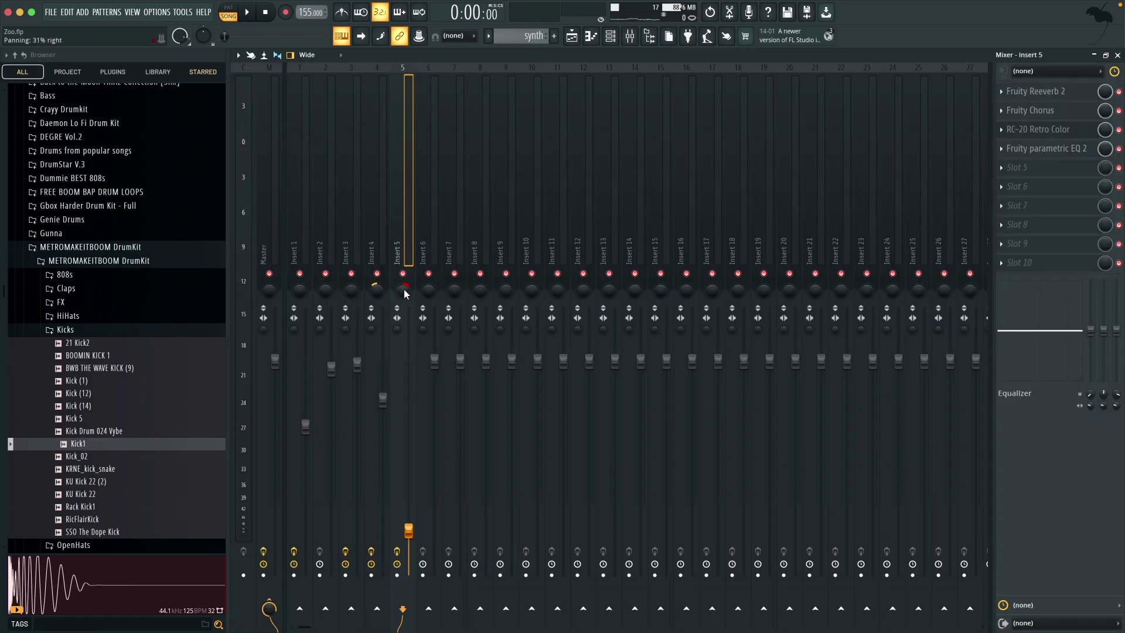
click(1062, 92)
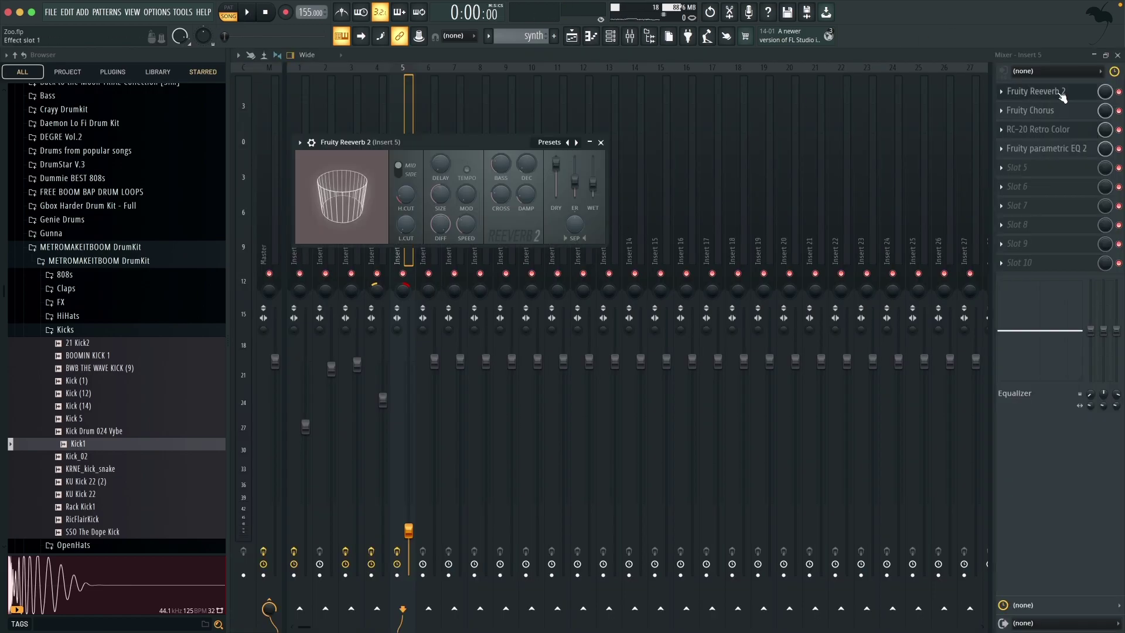
click(1065, 94)
click(1060, 112)
click(1049, 129)
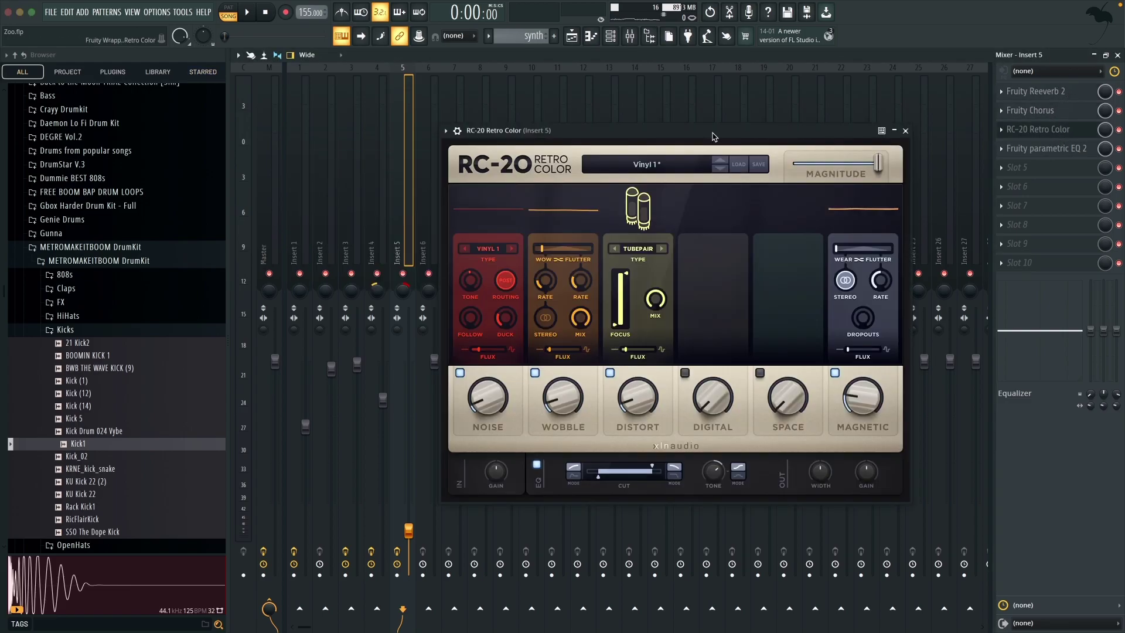
click(1046, 148)
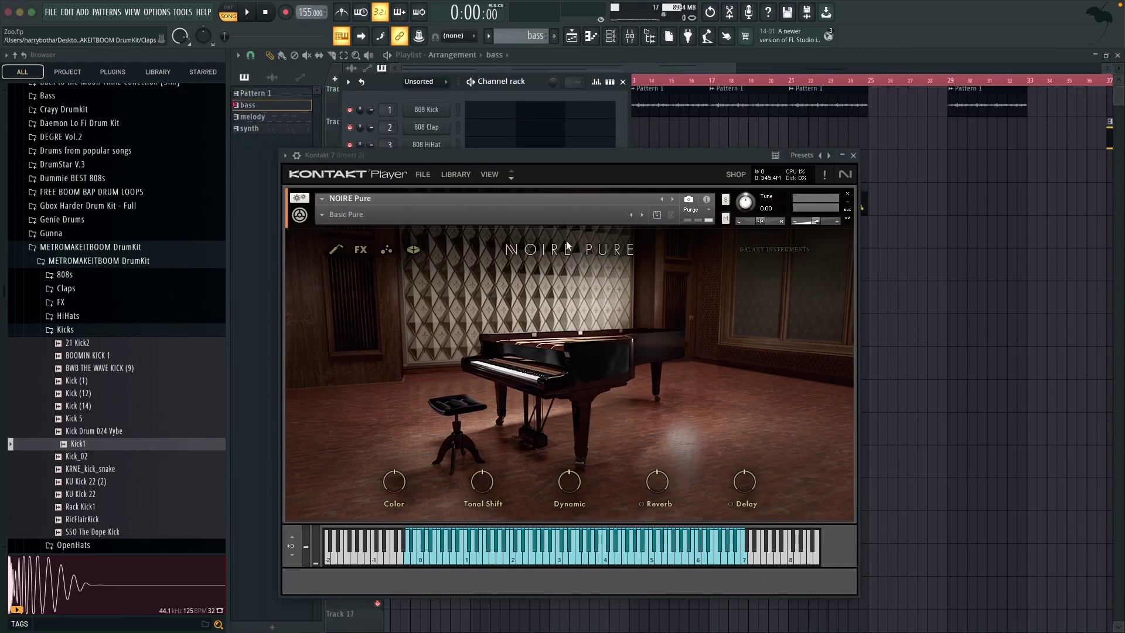
- Audition the Kontakt bass and melody patterns in the piano roll, then return to the Playlist
key(F7)
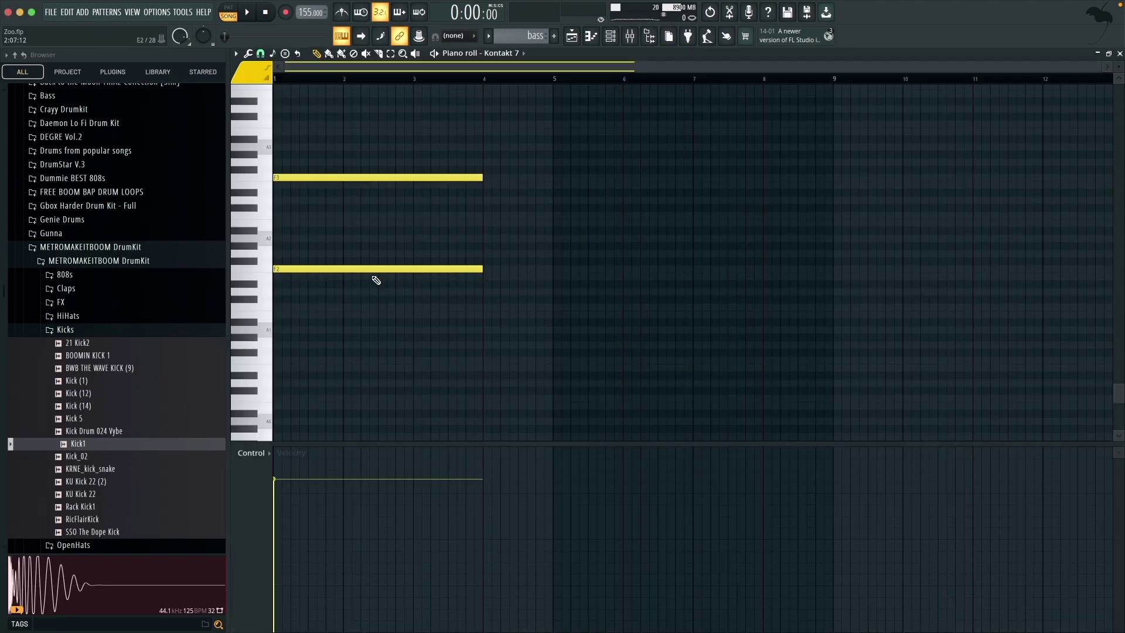
key(space)
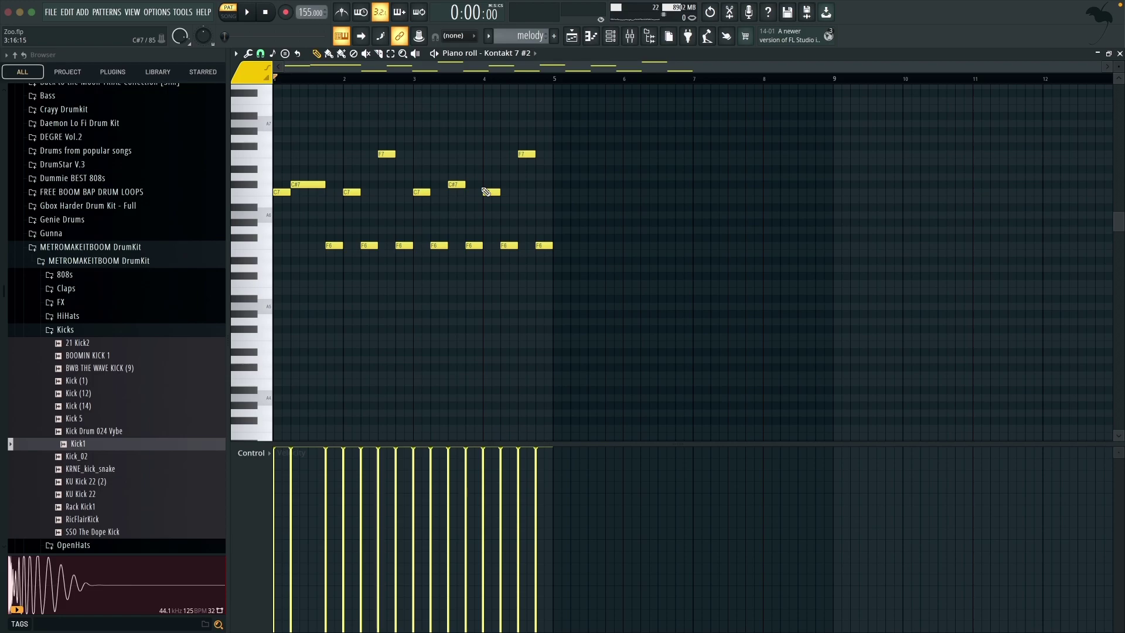
key(space)
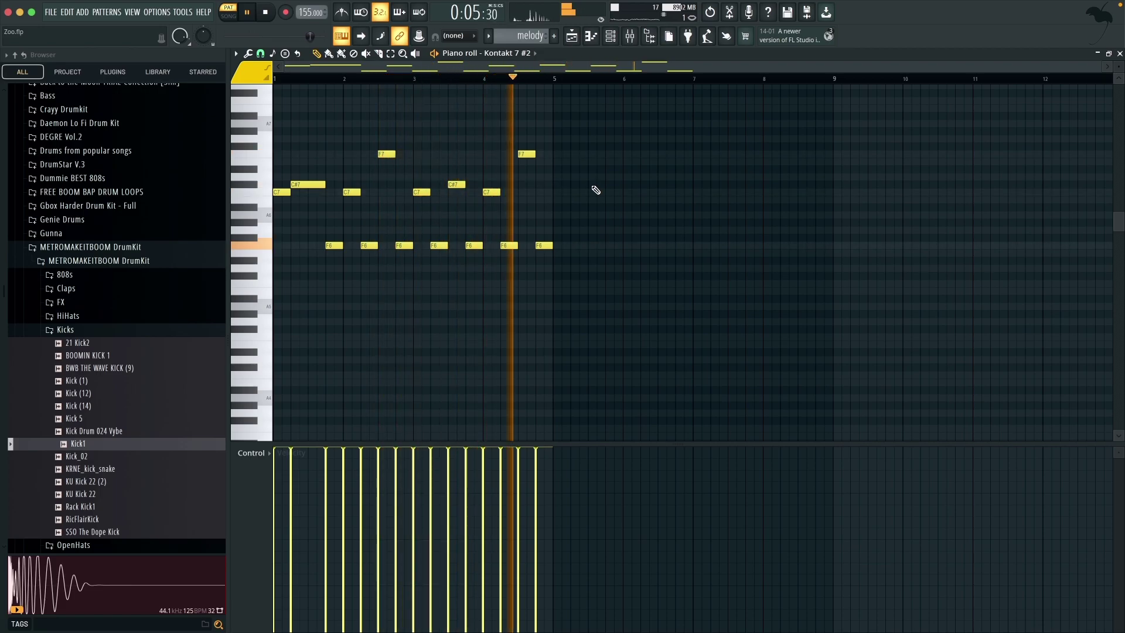
key(space)
key(F5)
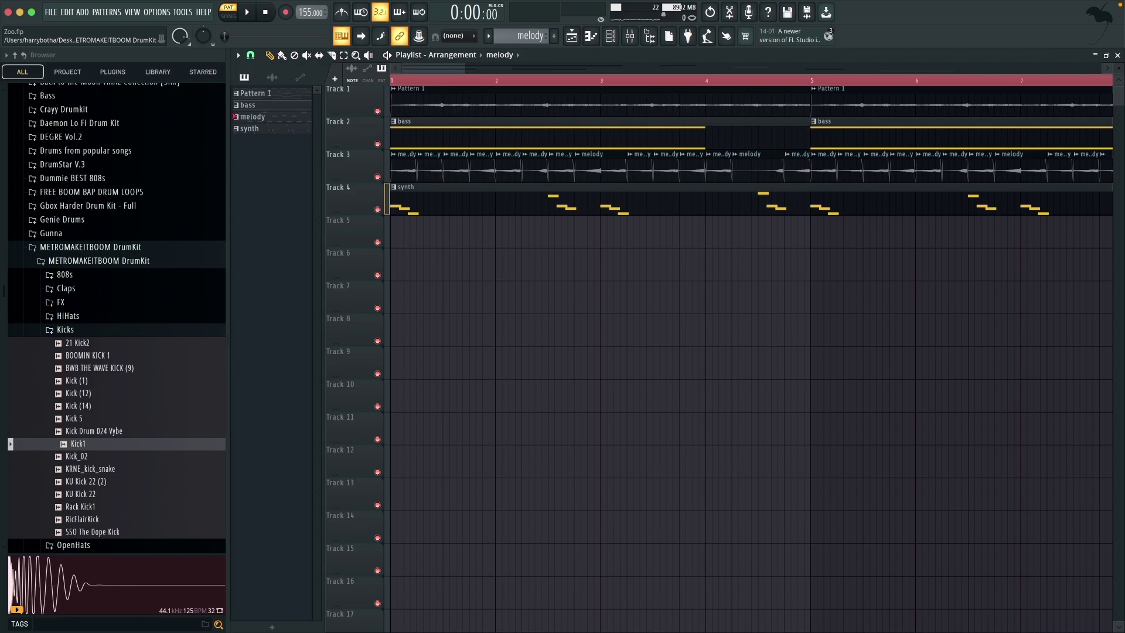
key(l)
key(space)
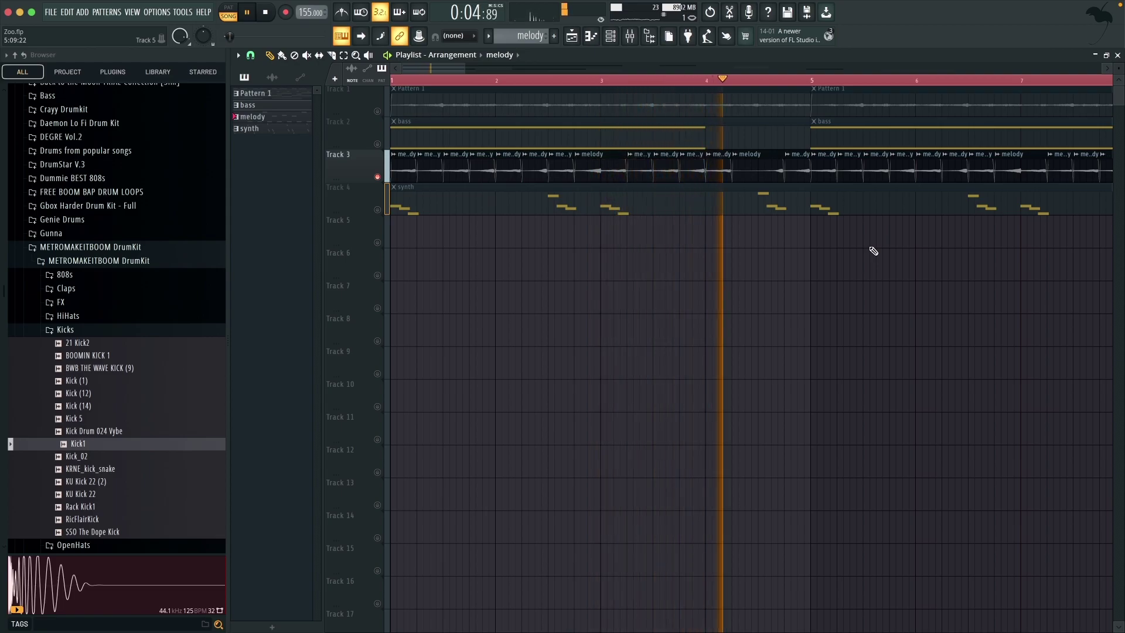
key(space)
scroll(479, 172, up, 3)
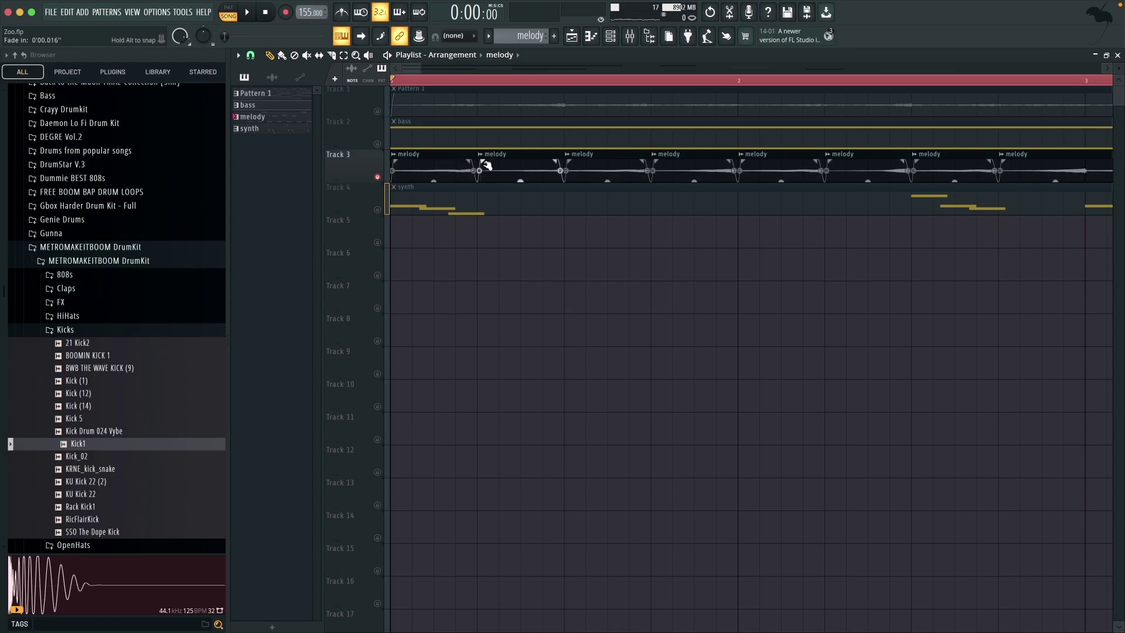
scroll(526, 186, down, 5)
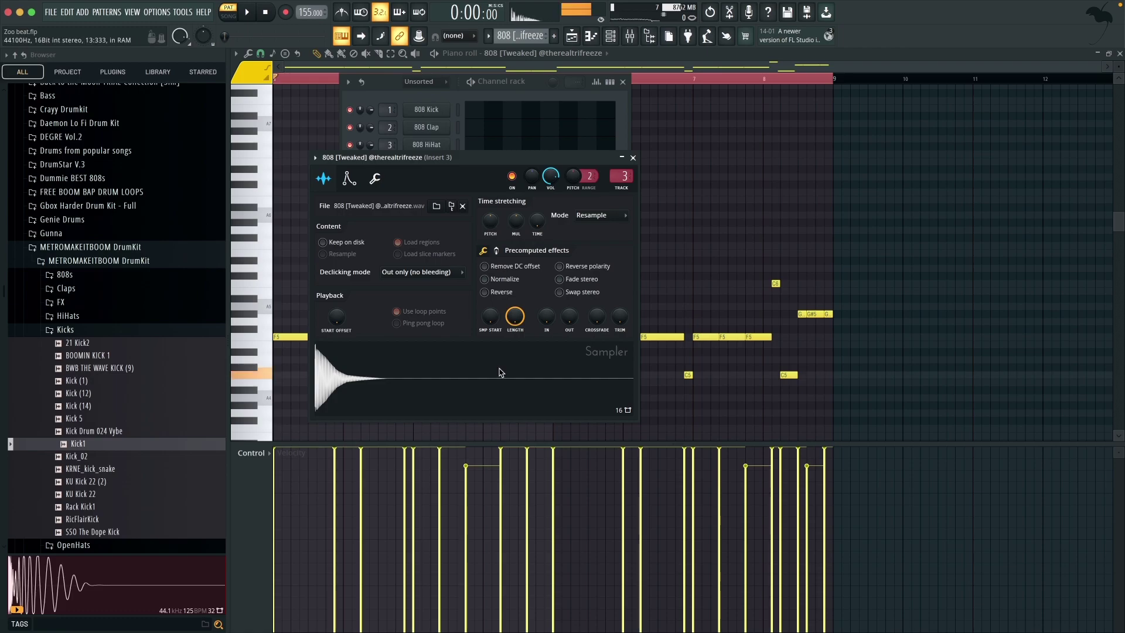
- Close the 808 sampler and Channel rack, then play the eight-bar 808 [Tweaked] pattern
click(633, 157)
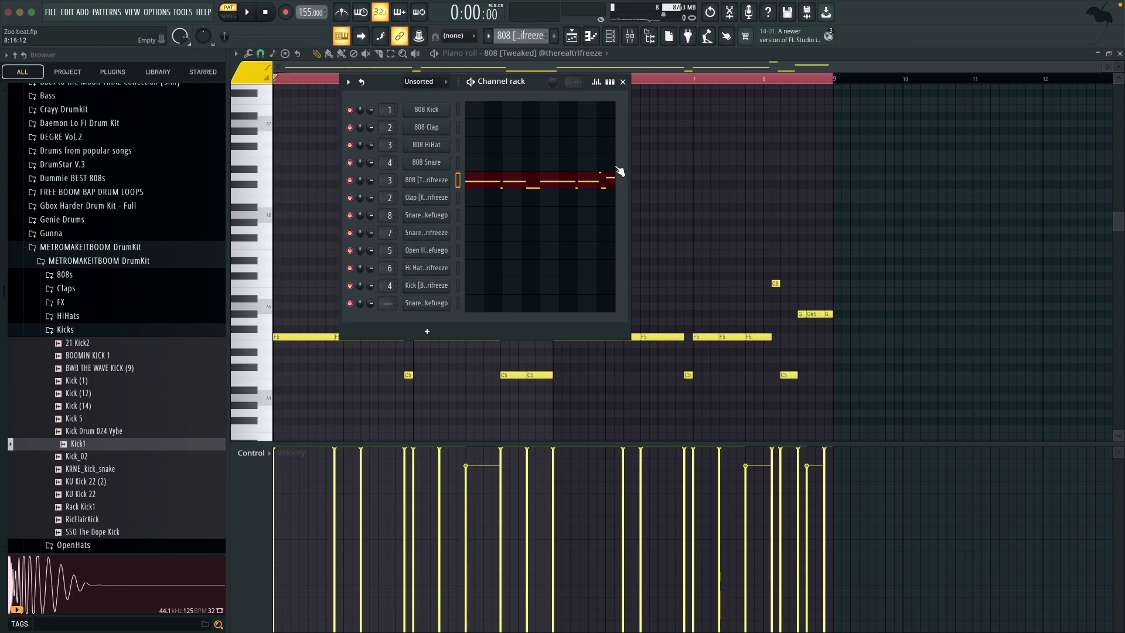
key(F6)
key(space)
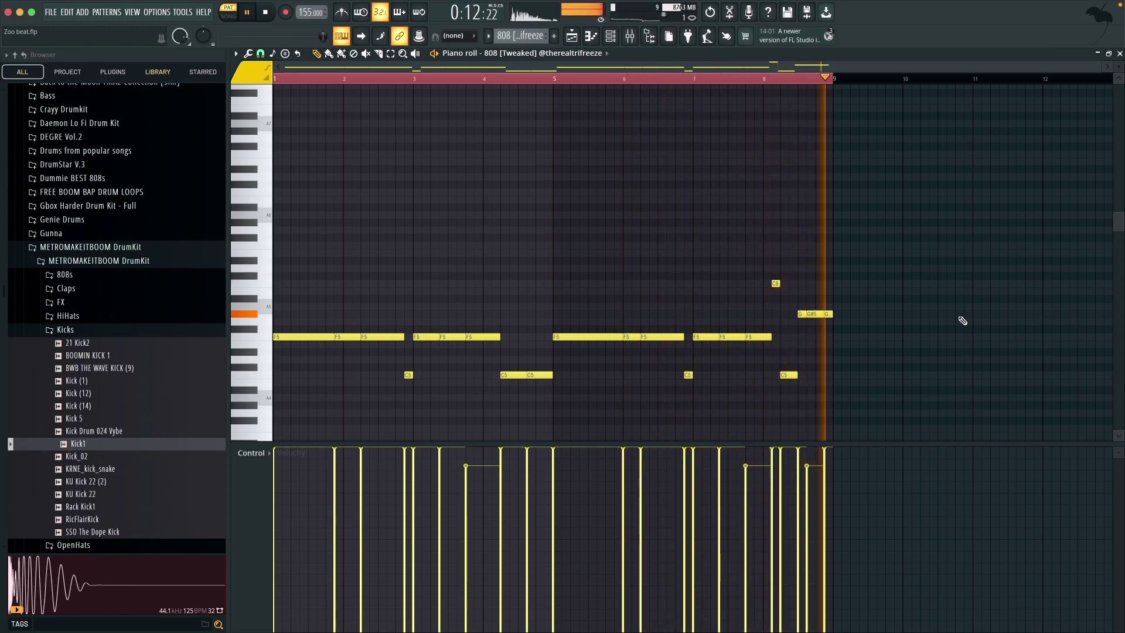
key(space)
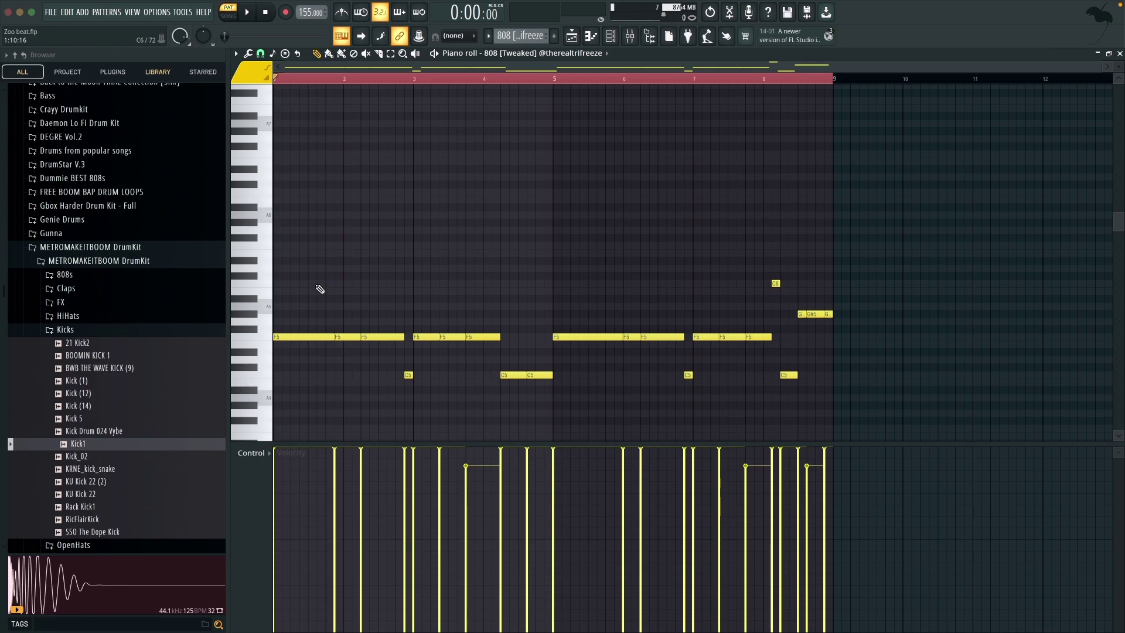
- Play the Playlist arrangement from bar 17 twice
key(F5)
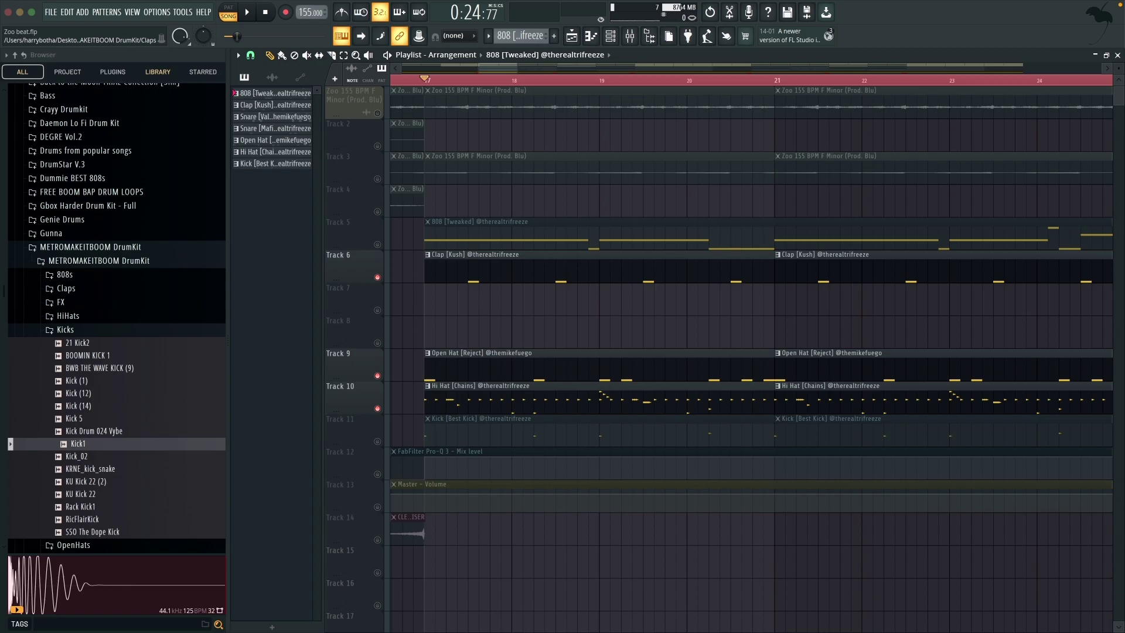
key(space)
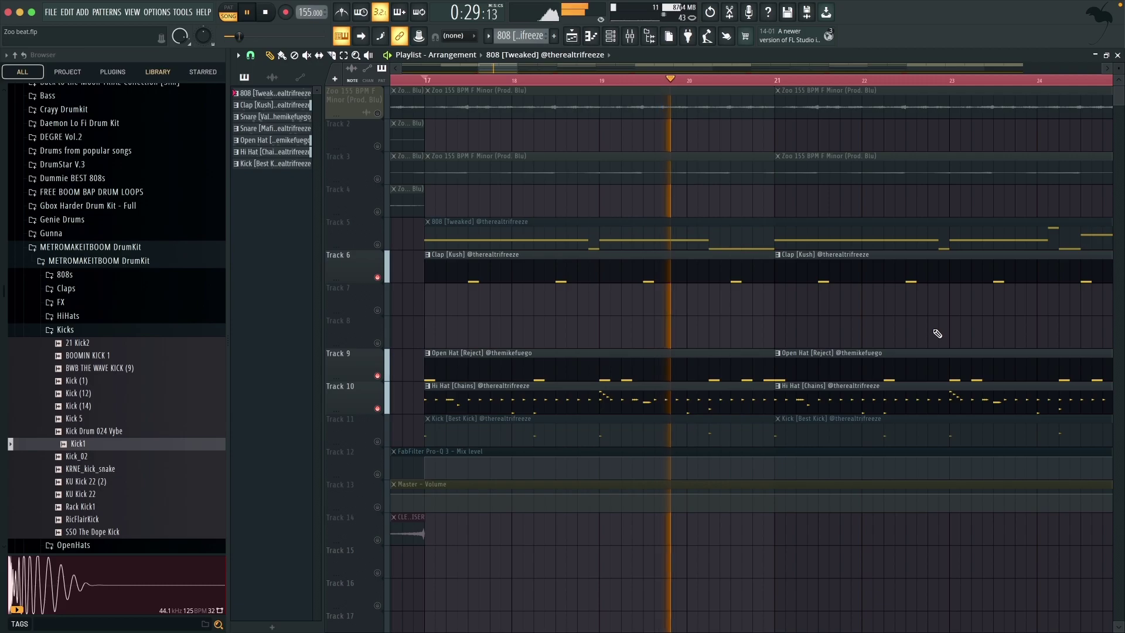
key(space)
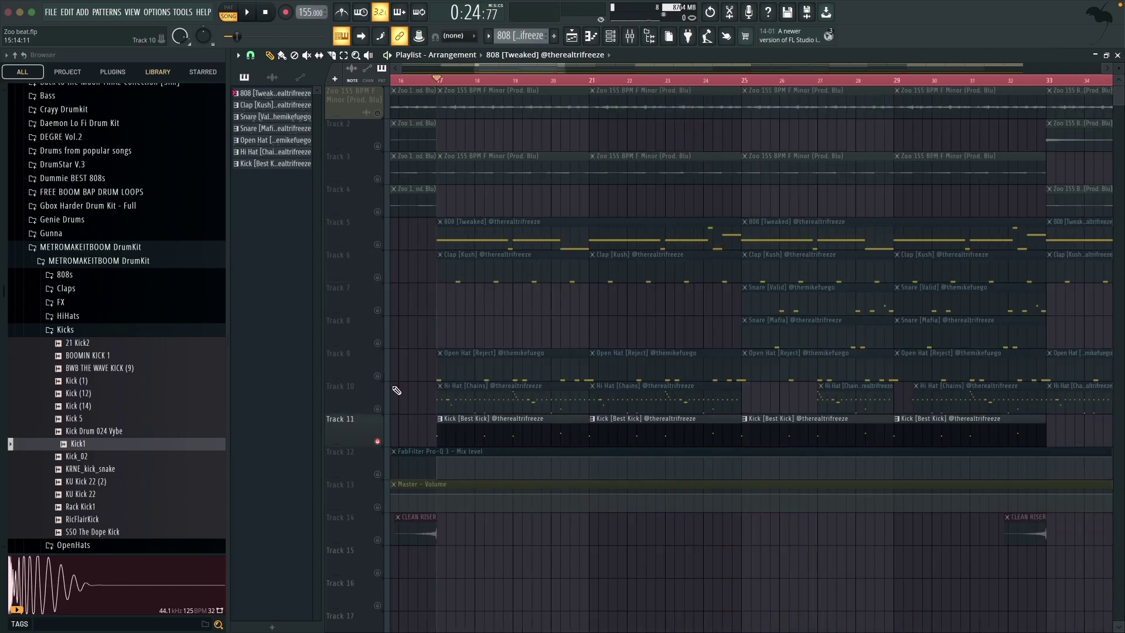
key(space)
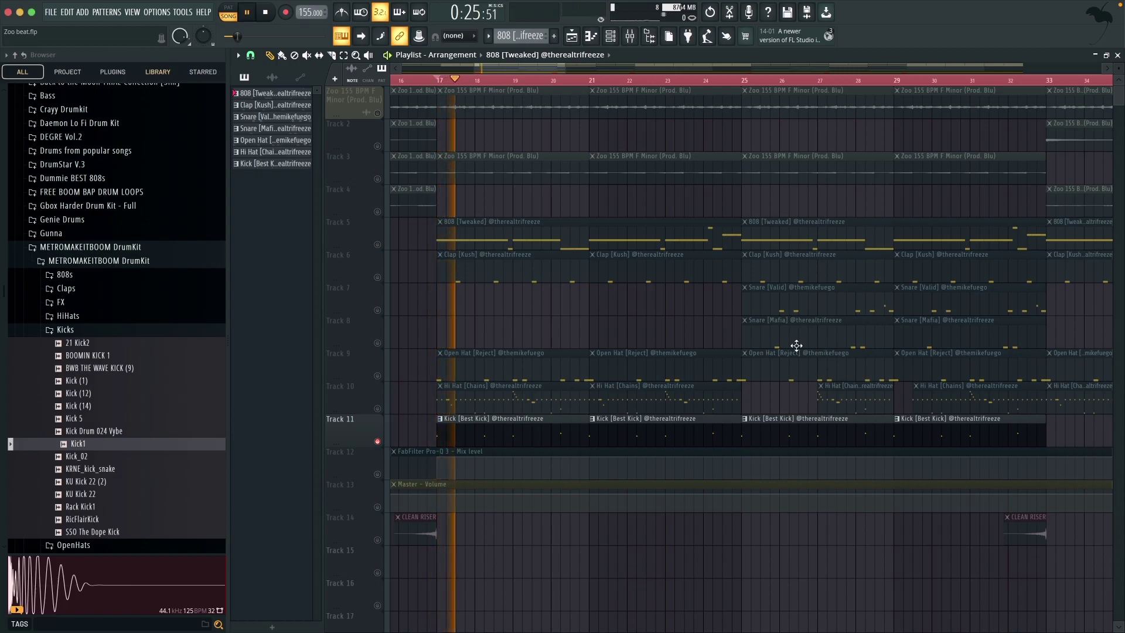
key(space)
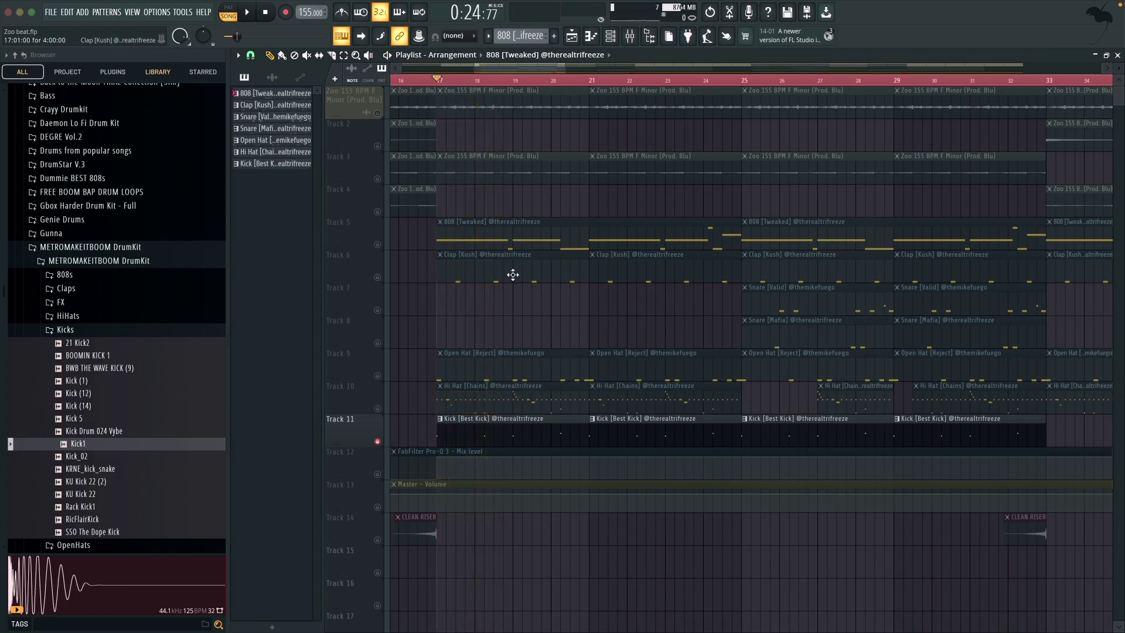
- Play the song from bar 25, then show the Master channel's effect chain in the mixer
click(746, 82)
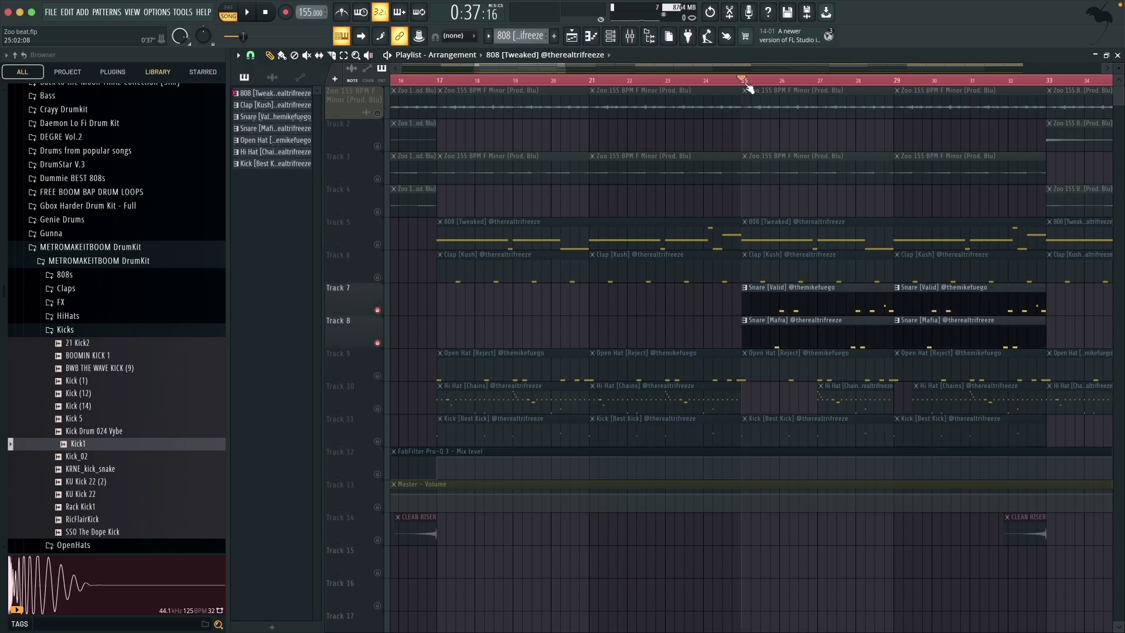
key(space)
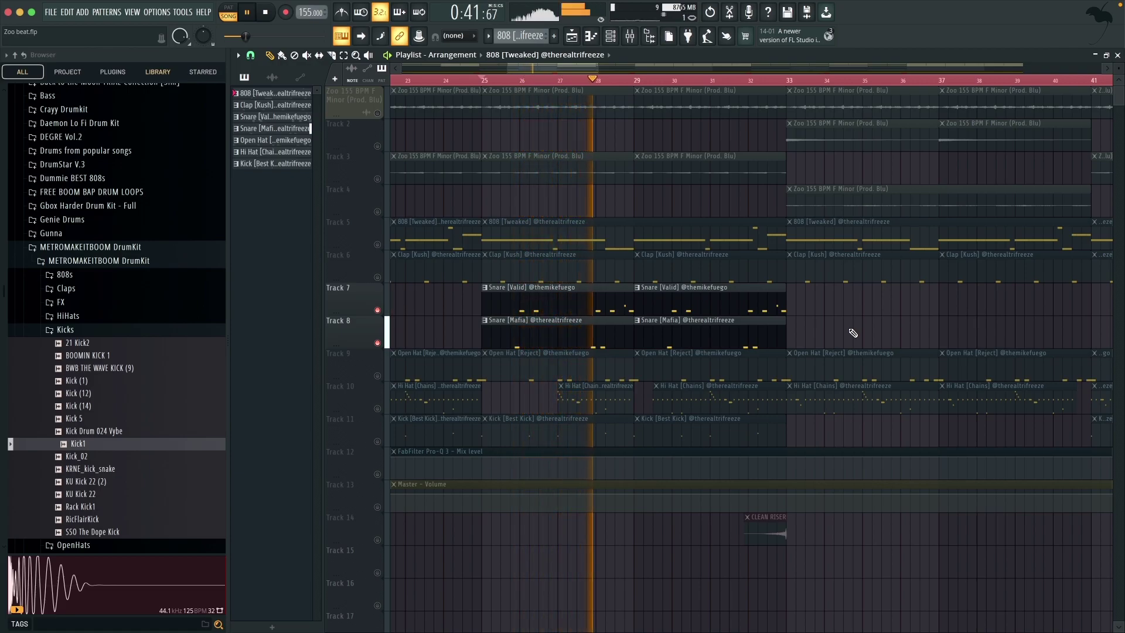
key(space)
key(F9)
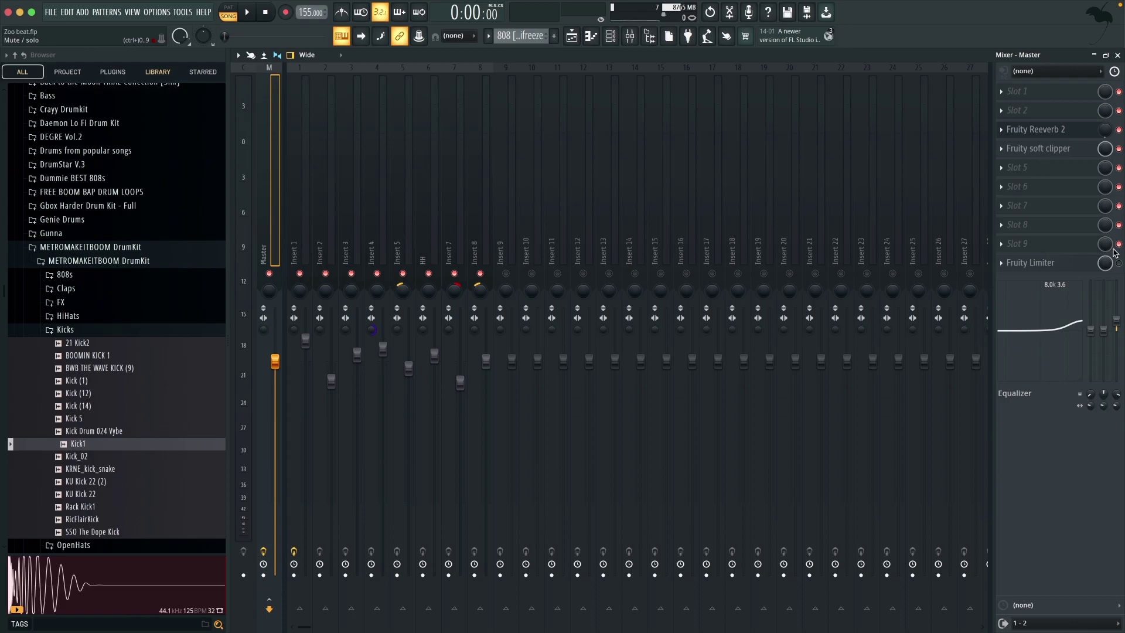
- View the Master's Fruity soft clipper, then return to the Playlist with the volume fade-out
click(1067, 150)
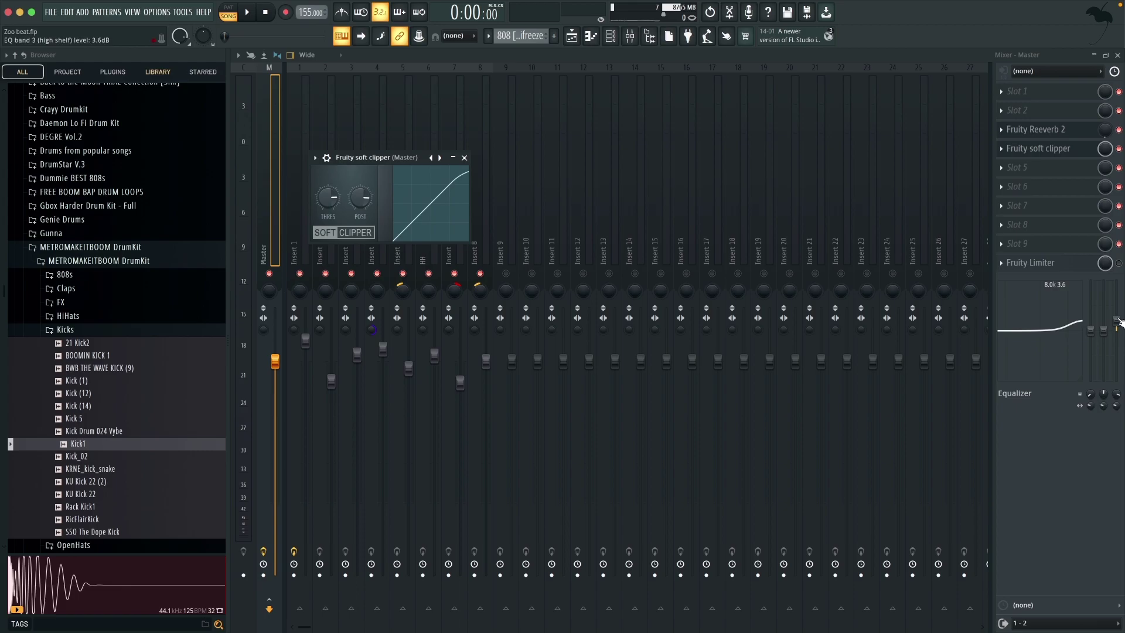
key(F5)
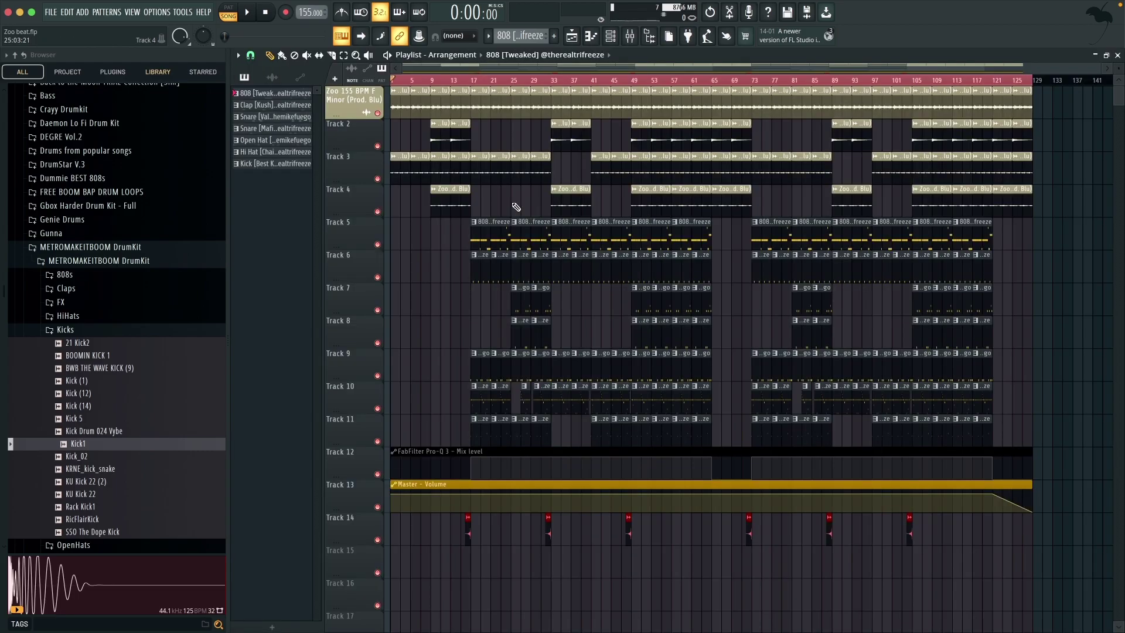
click(630, 79)
key(space)
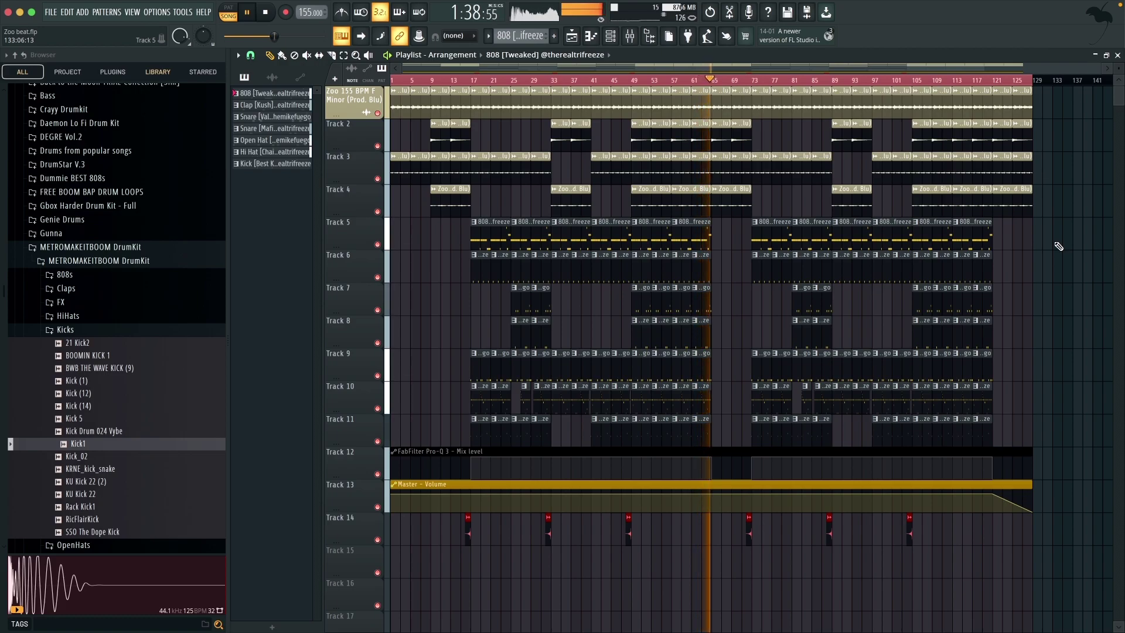
key(space)
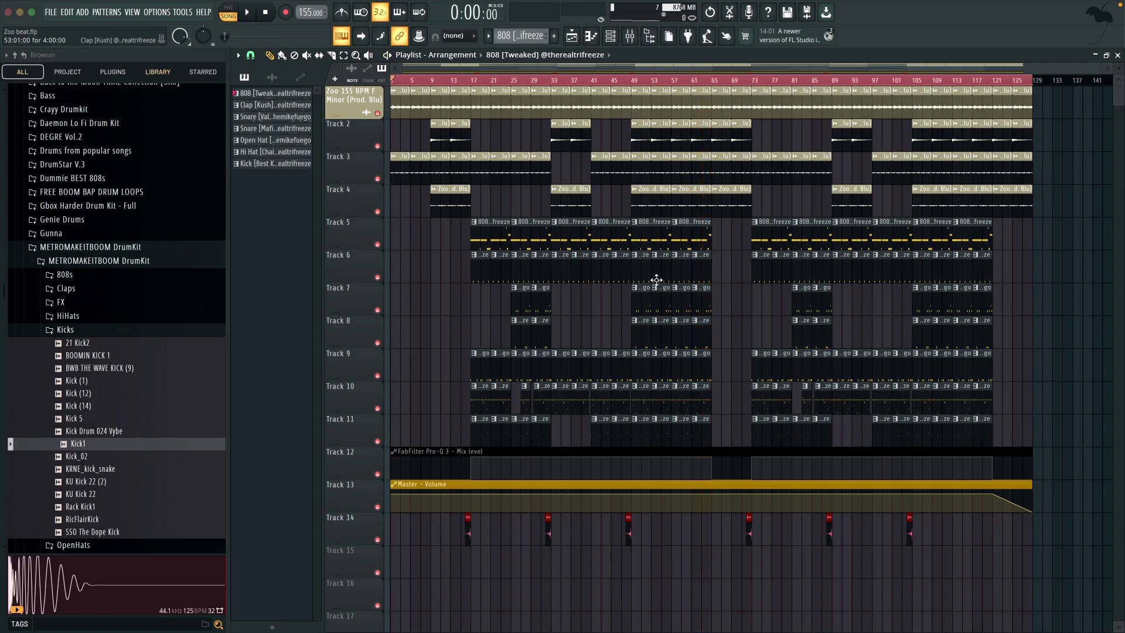